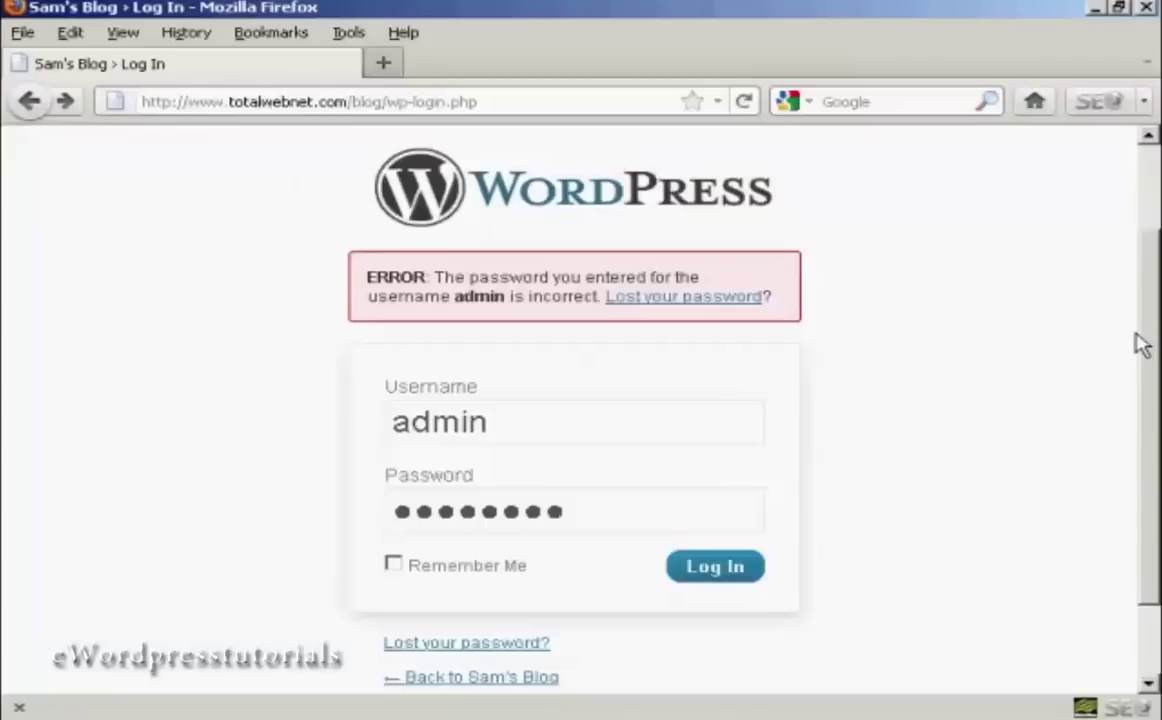
Request a new password email for username 'admin' from the Lost your password page.
click(706, 313)
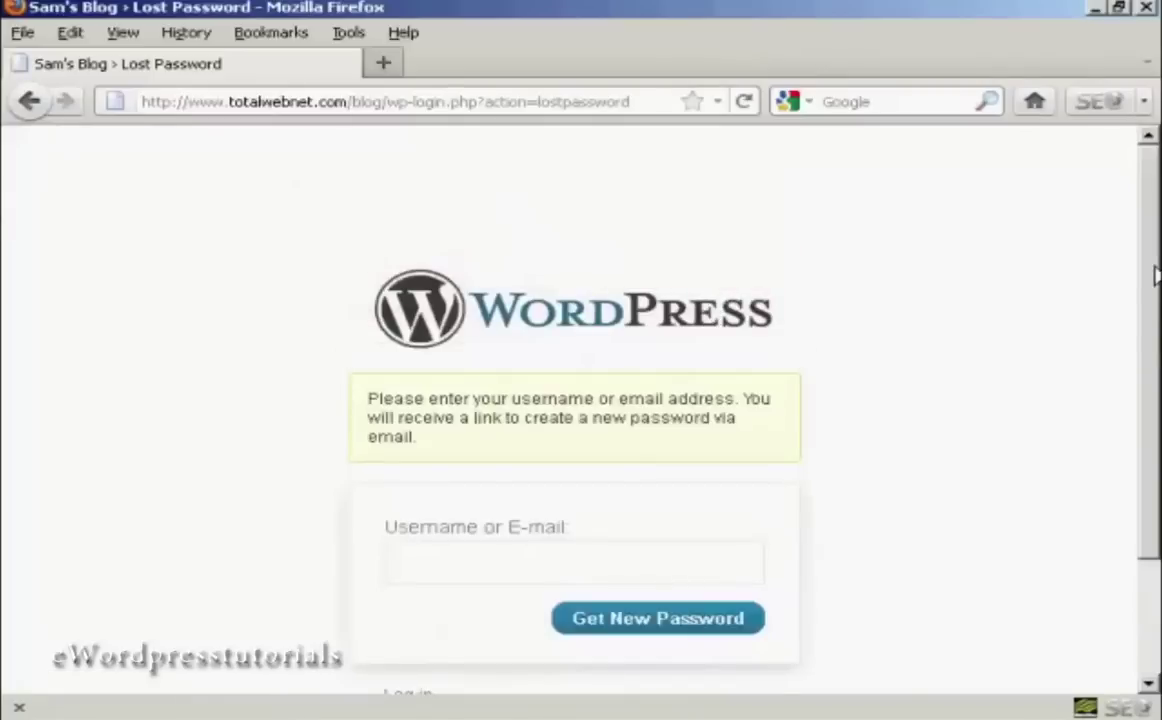
drag(1156, 268, 1150, 318)
scroll(1149, 331, down, 1)
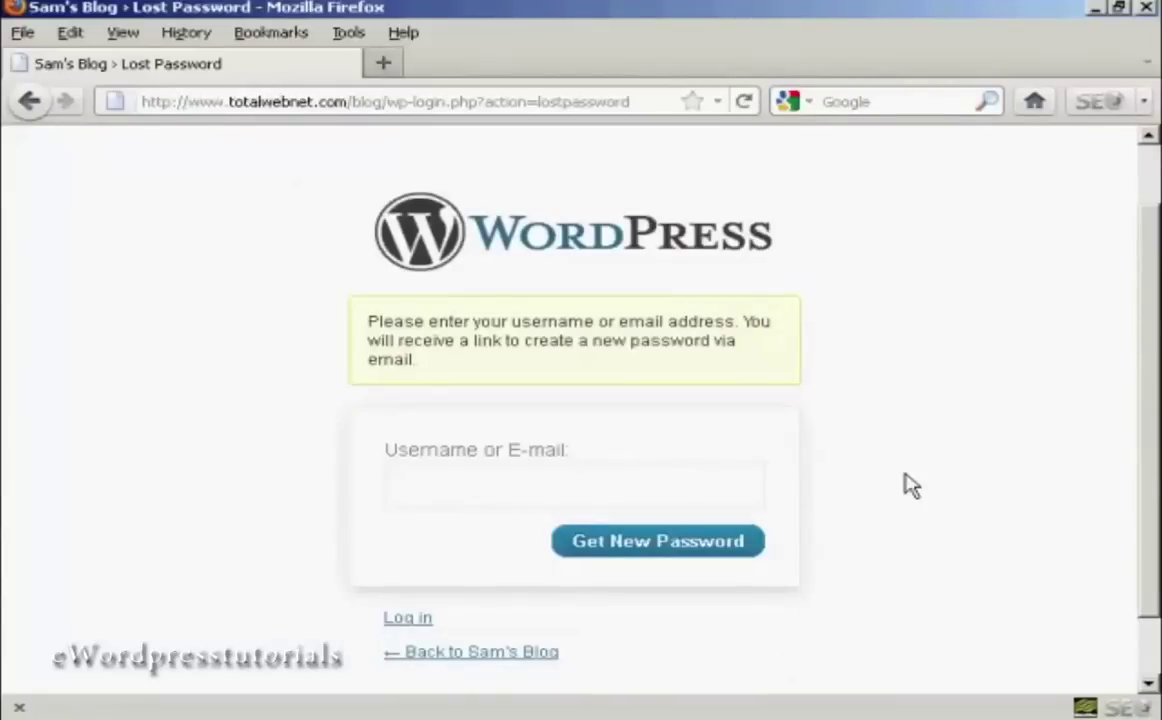
text(admin)
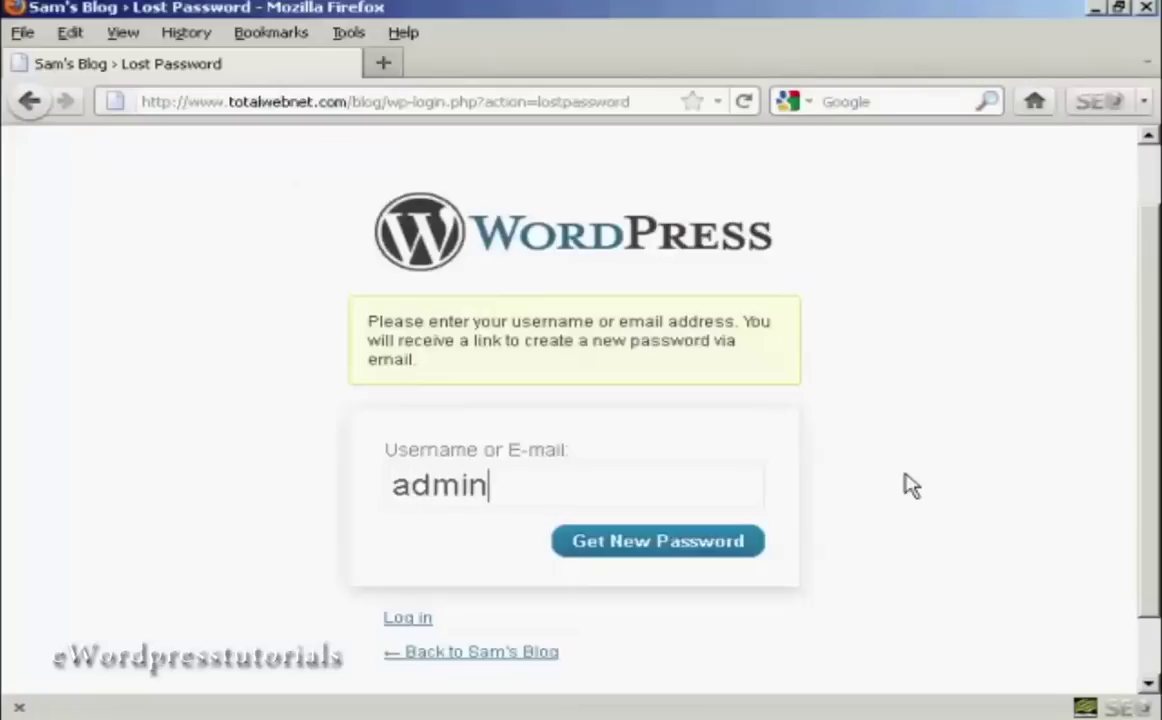
click(678, 552)
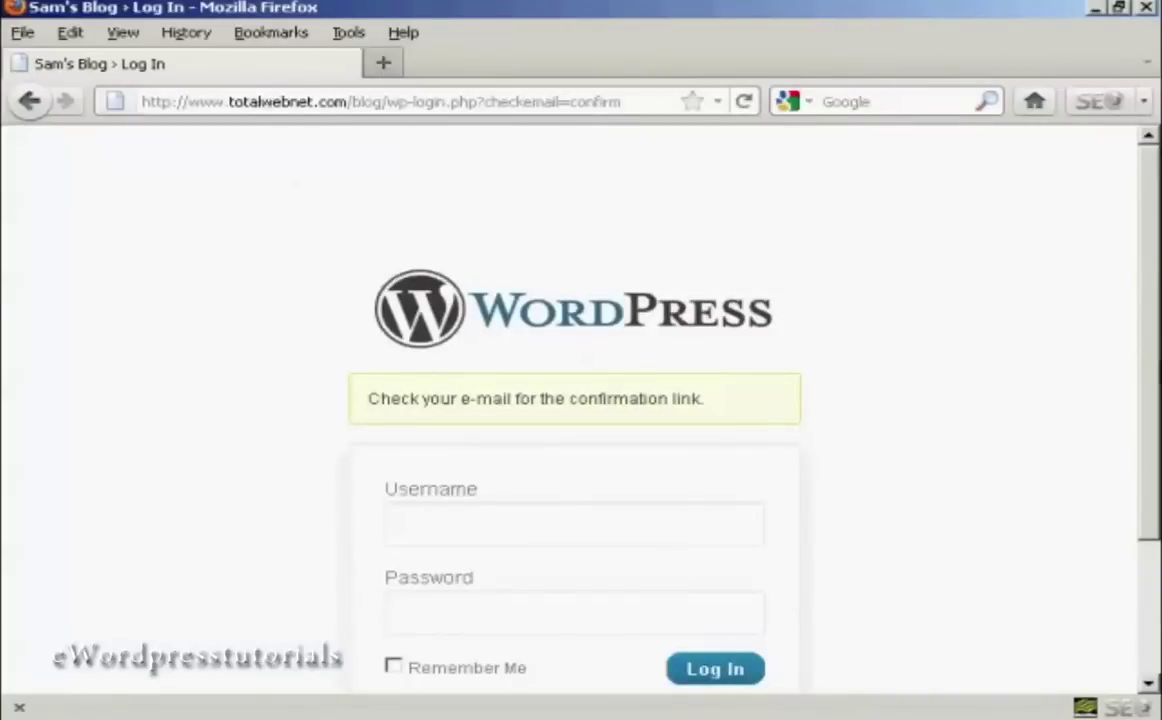
drag(1149, 357, 1150, 367)
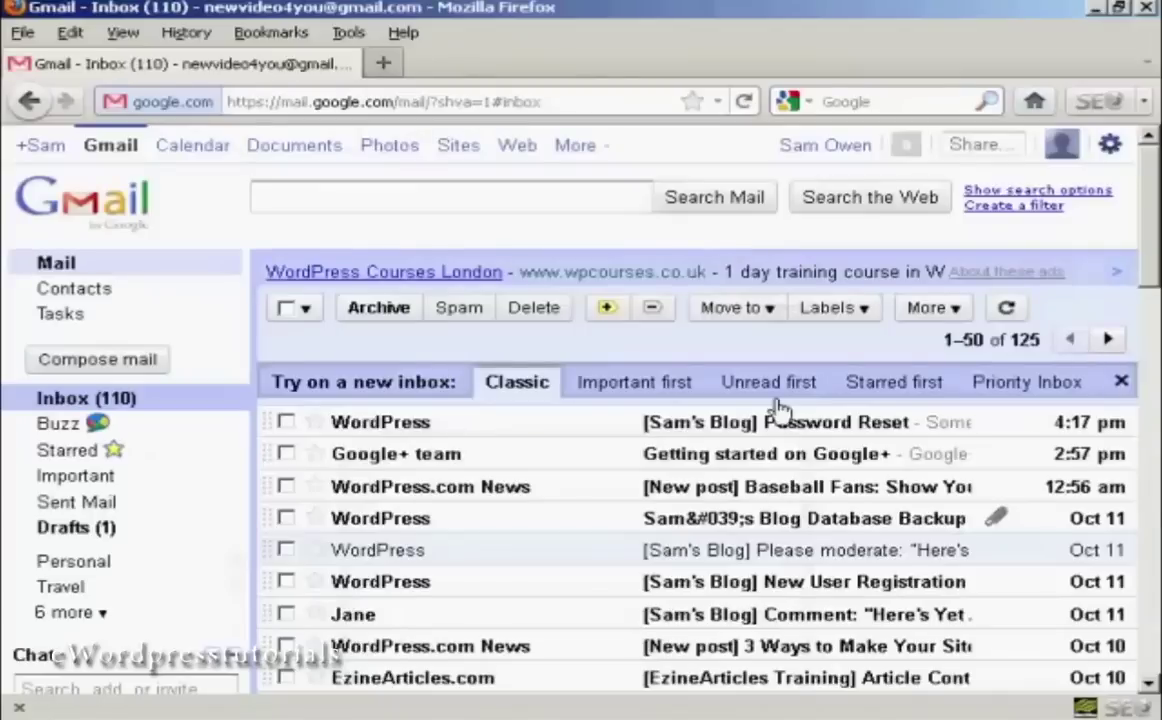
Open the '[Sam's Blog] Password Reset' email in Gmail and follow its reset link.
click(884, 430)
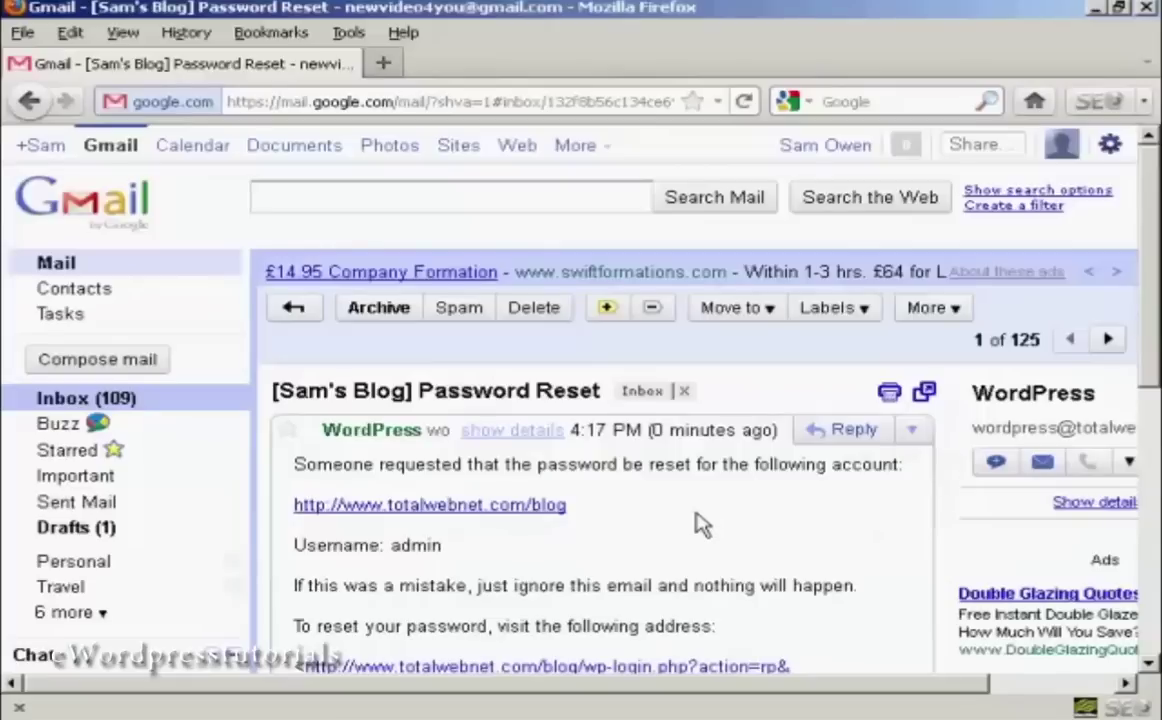
scroll(753, 505, down, 3)
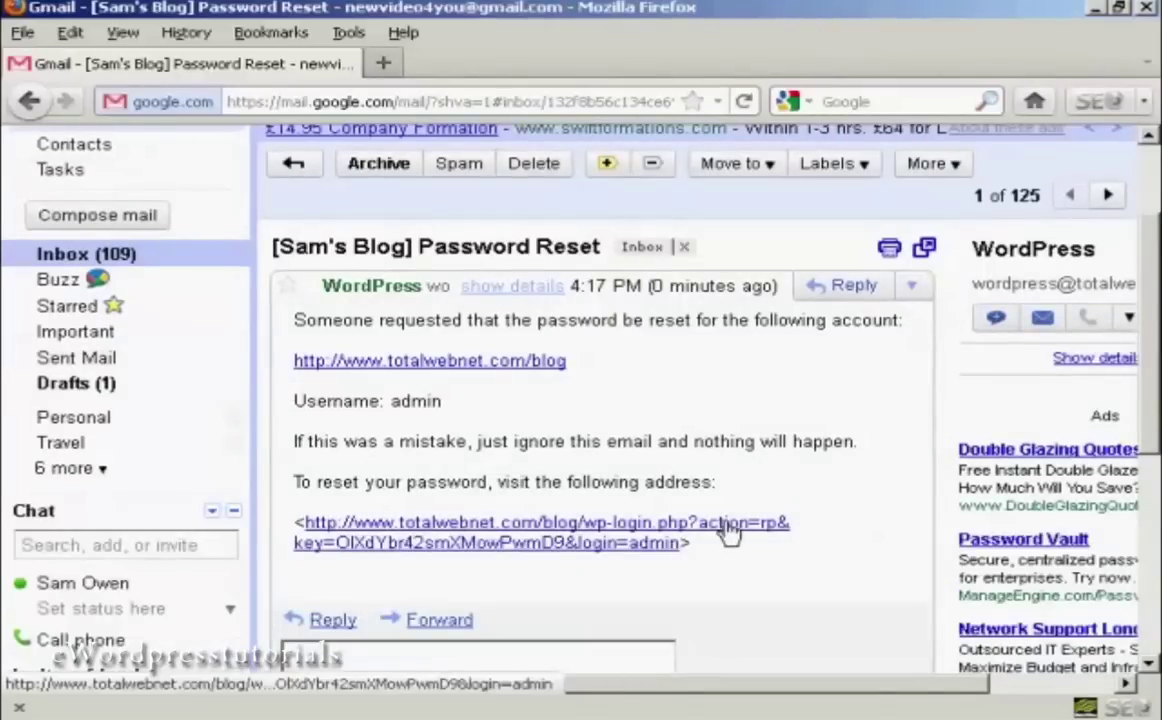
click(727, 530)
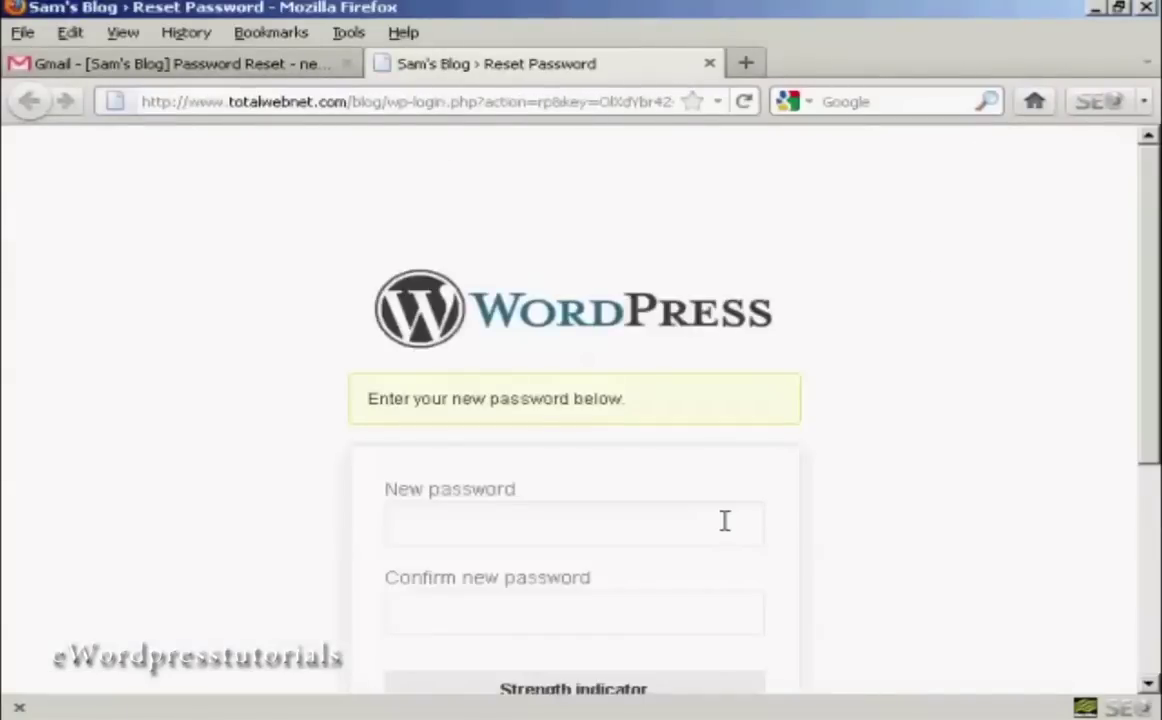
Enter the new admin password in both fields and submit Reset Password.
scroll(760, 445, down, 3)
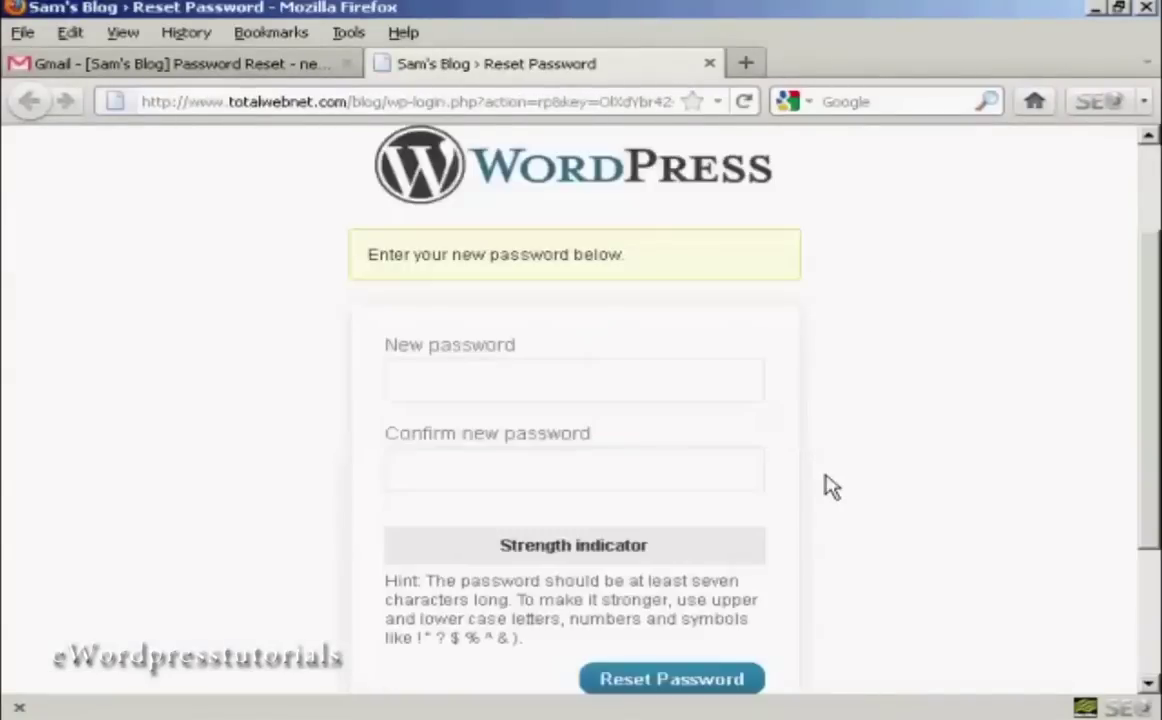
click(405, 378)
text(•••)
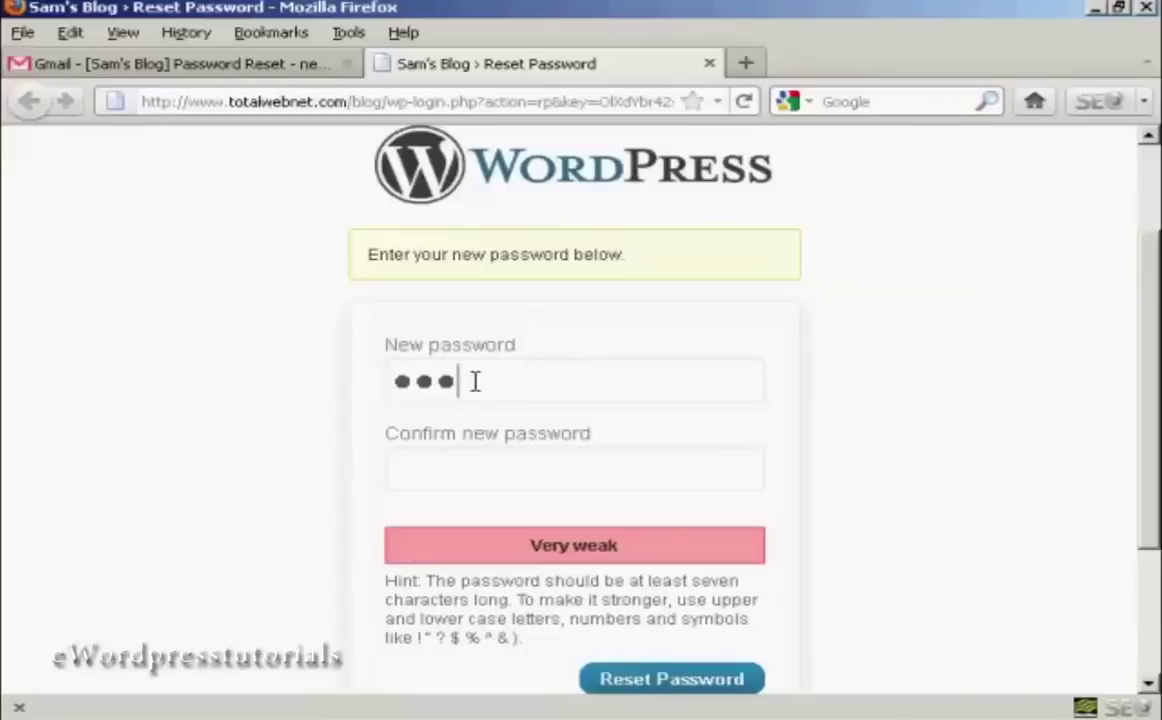
text(•••)
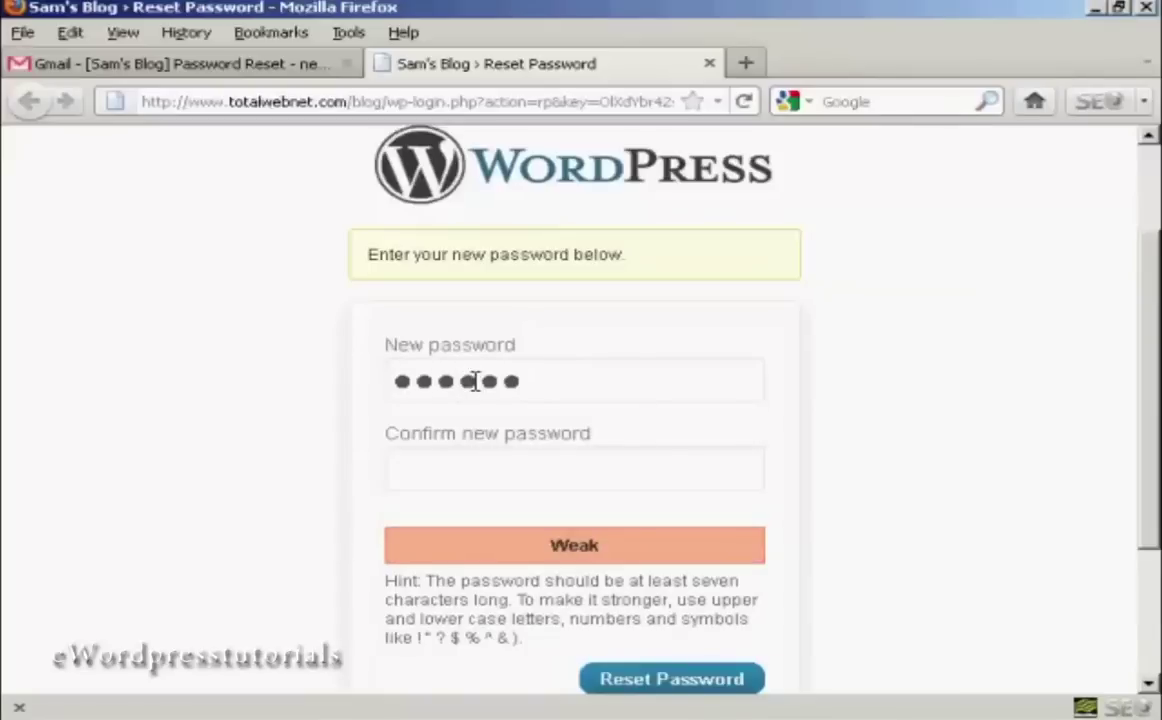
click(418, 468)
text(******)
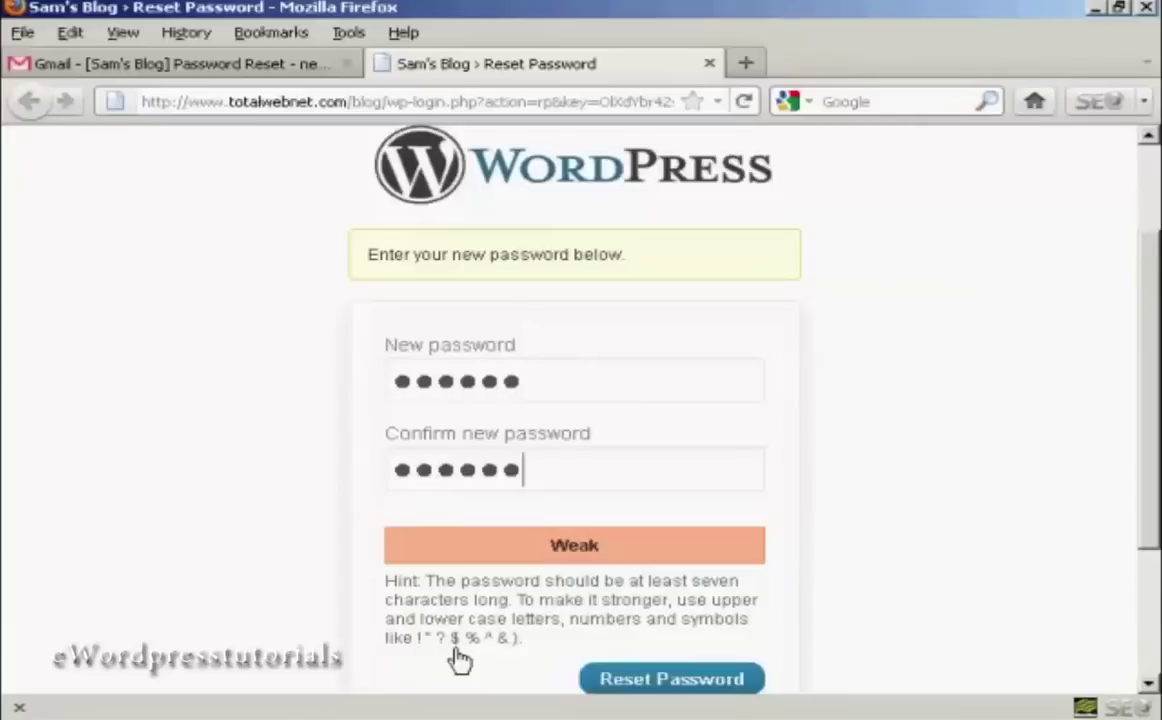
click(727, 688)
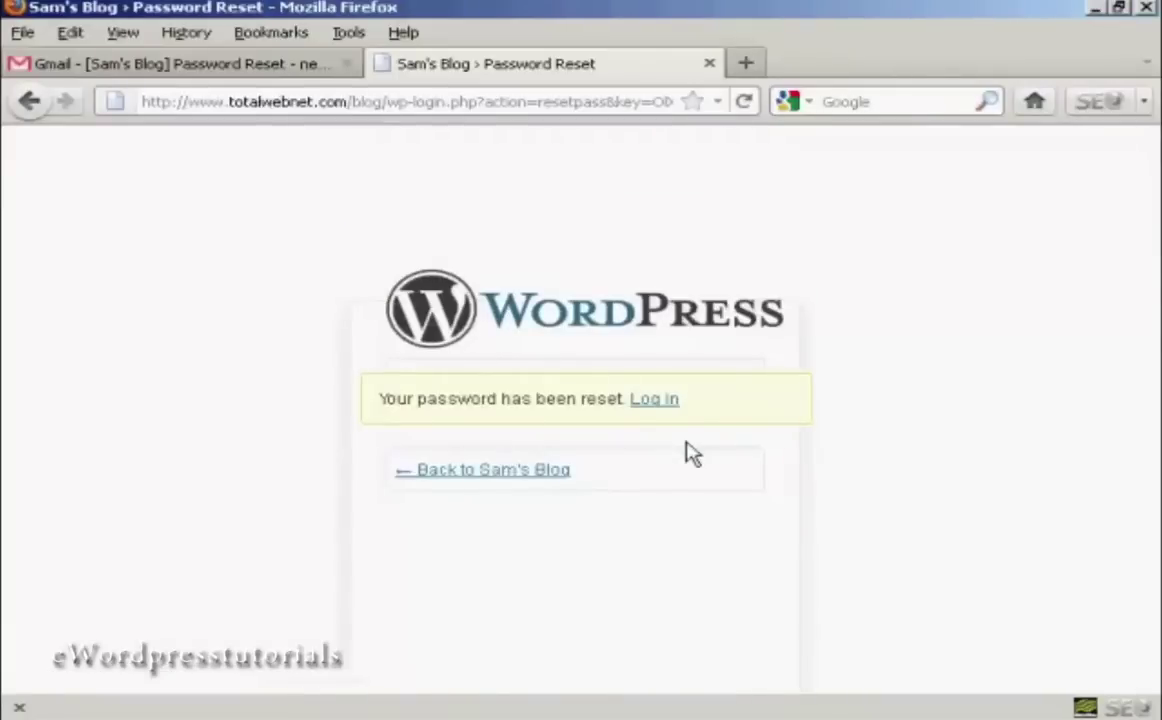
Log in as admin with the new password, correcting a mistyped password first.
click(664, 405)
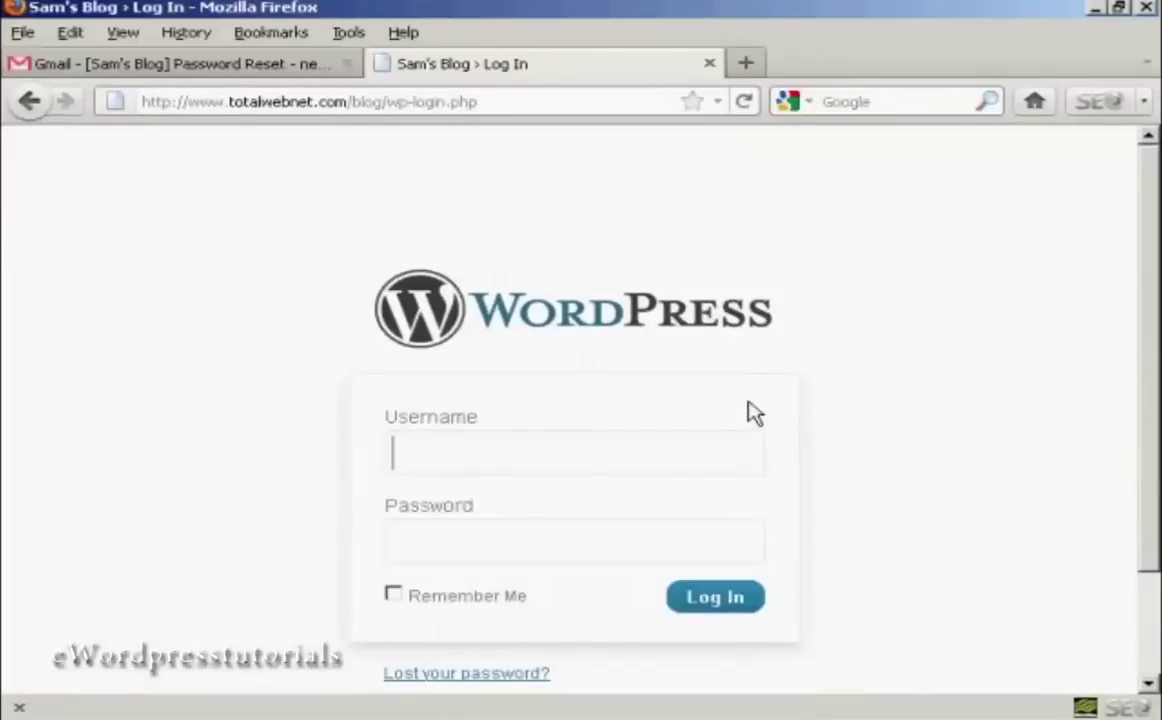
text(admin)
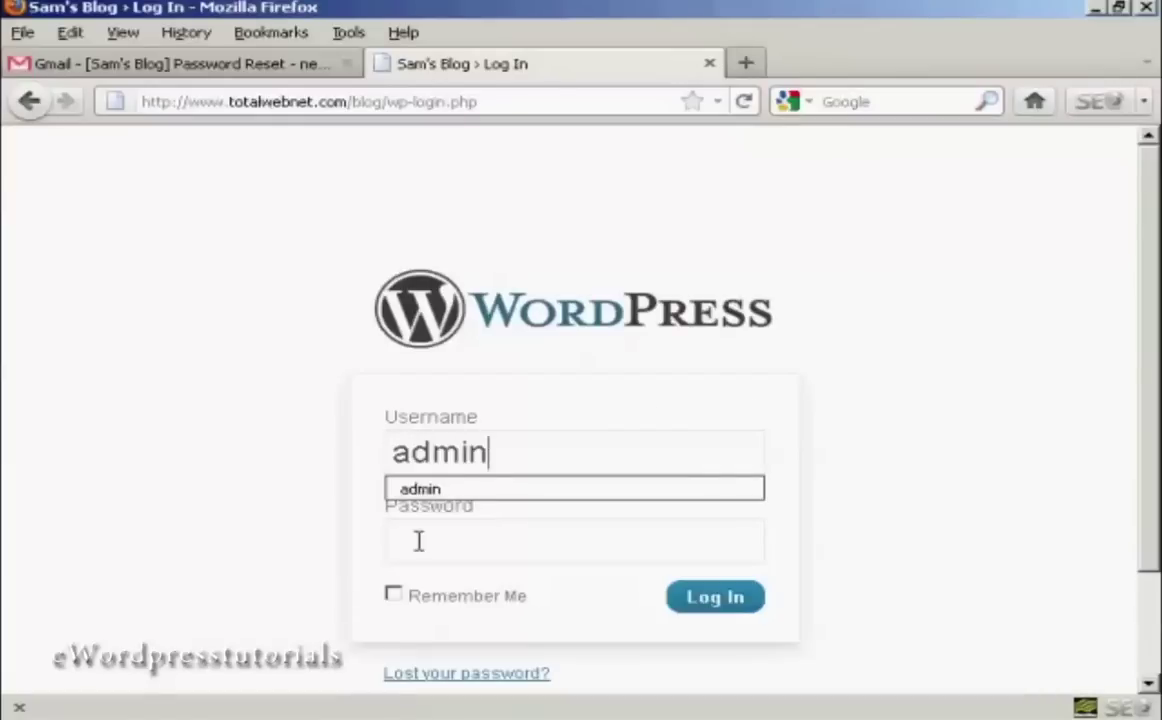
click(402, 542)
text(********)
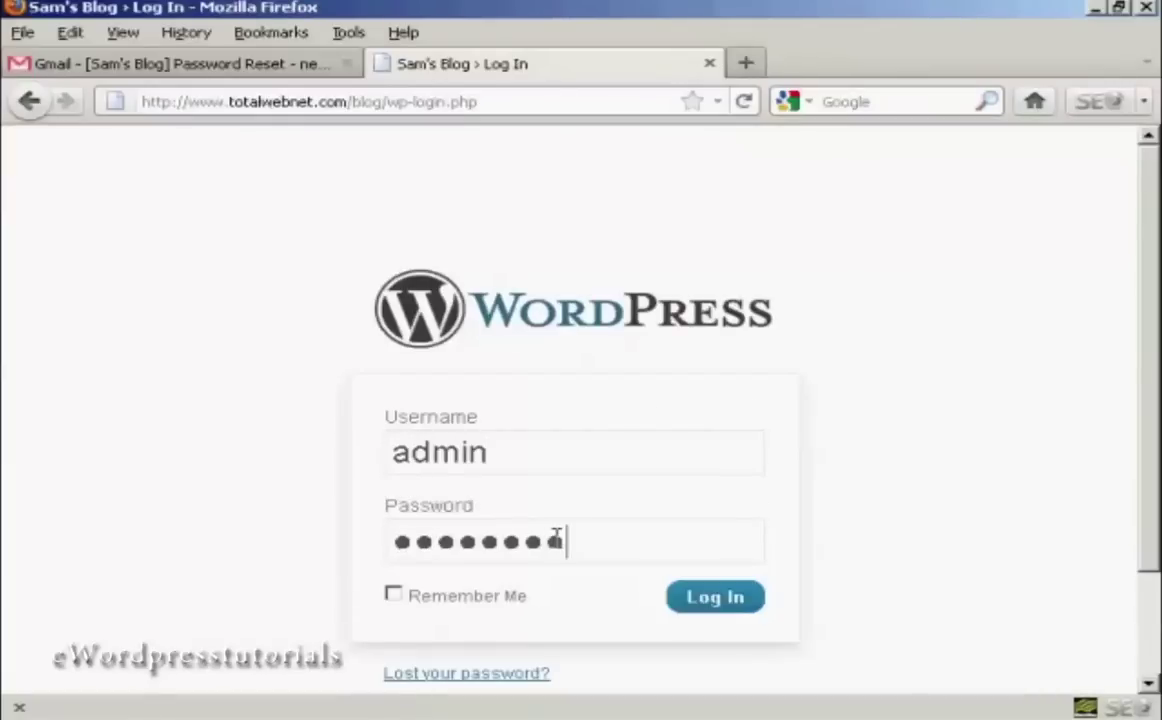
drag(567, 541, 293, 547)
key(BackSpace)
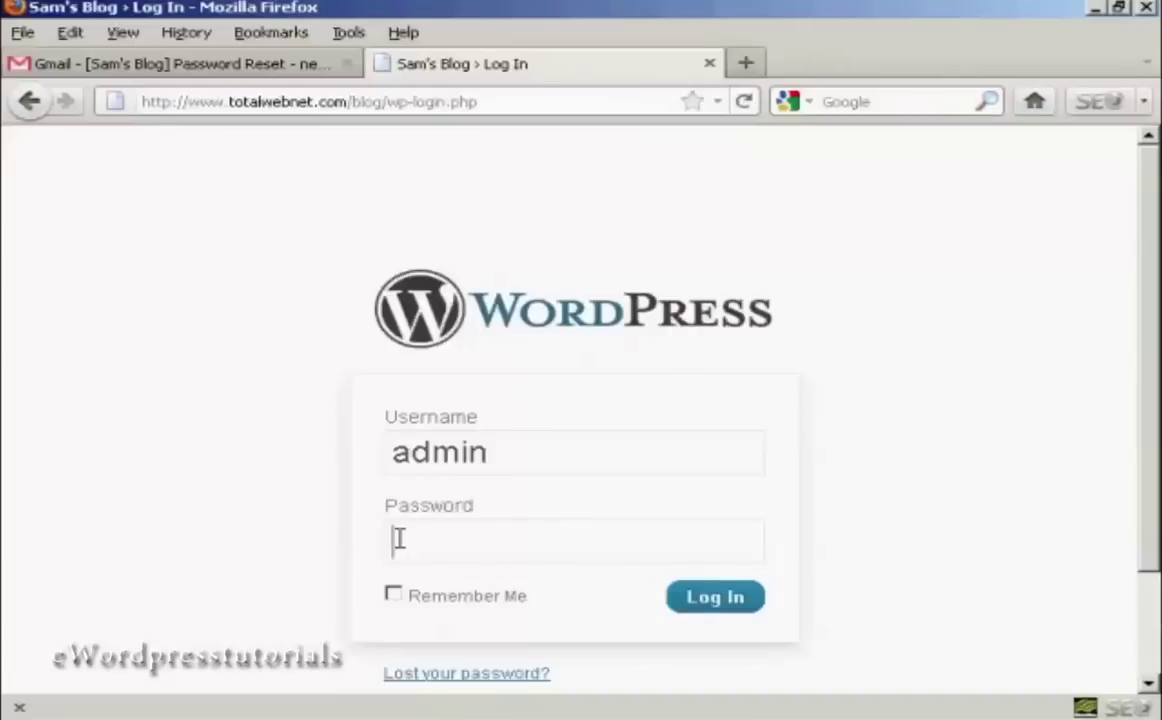
text(passwd)
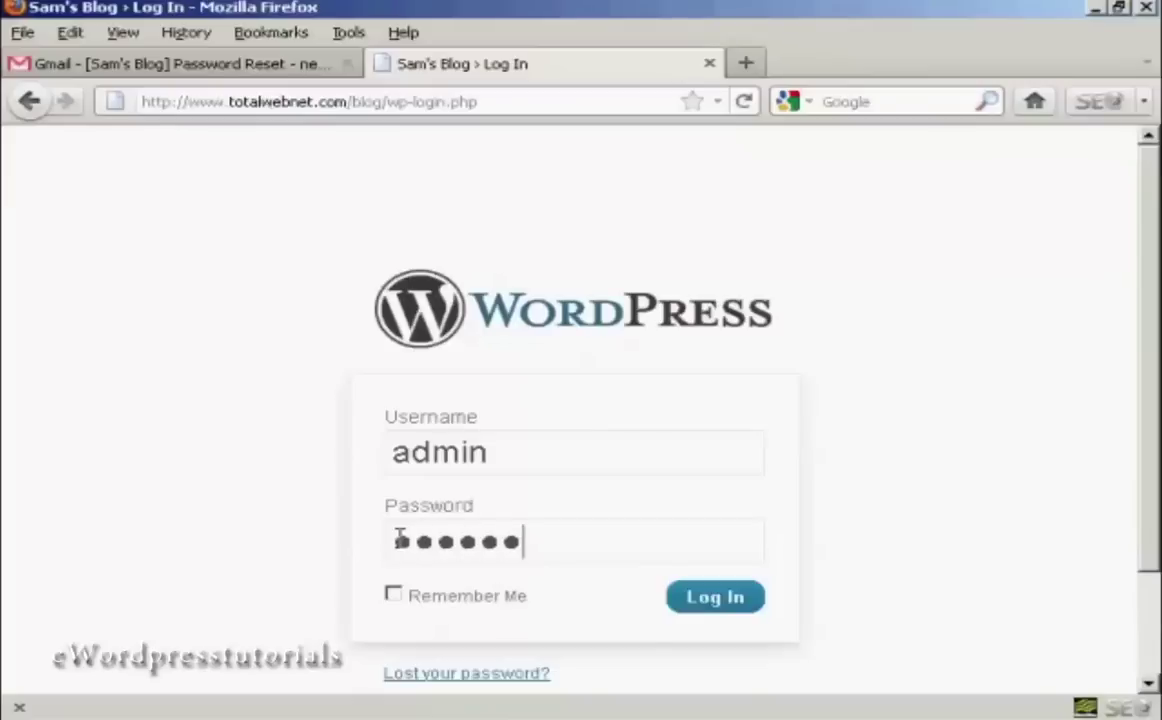
click(717, 598)
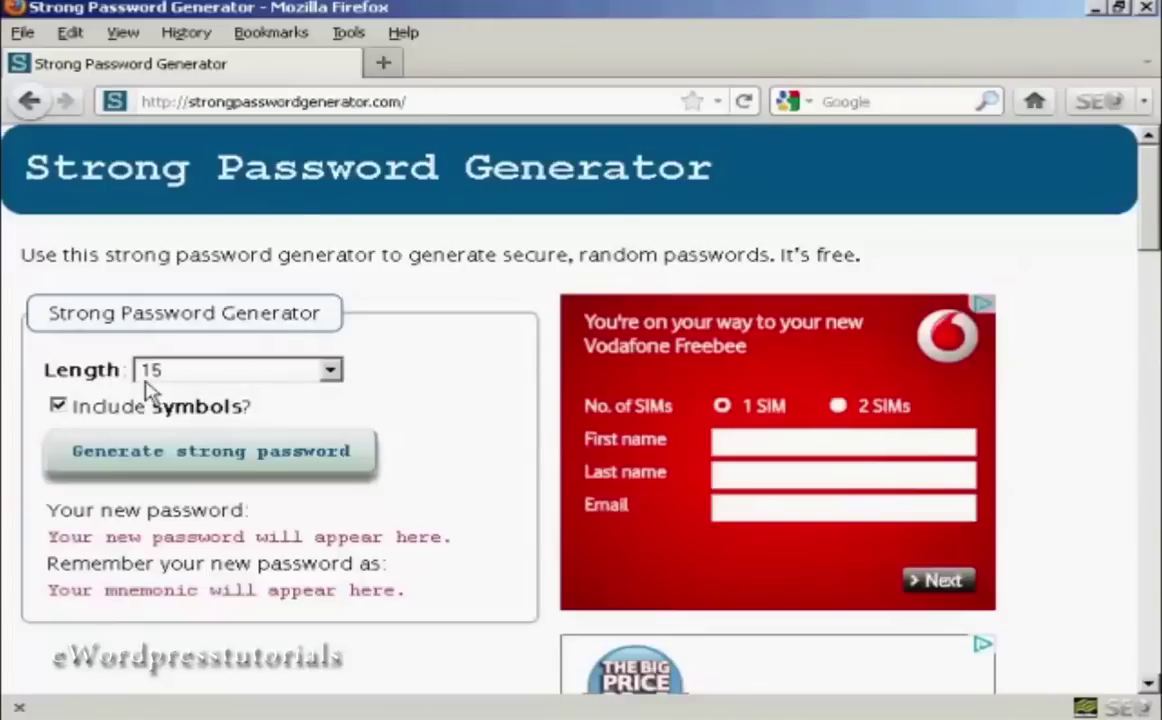
Keep length at 15 with symbols and generate a strong password with its mnemonic.
click(329, 371)
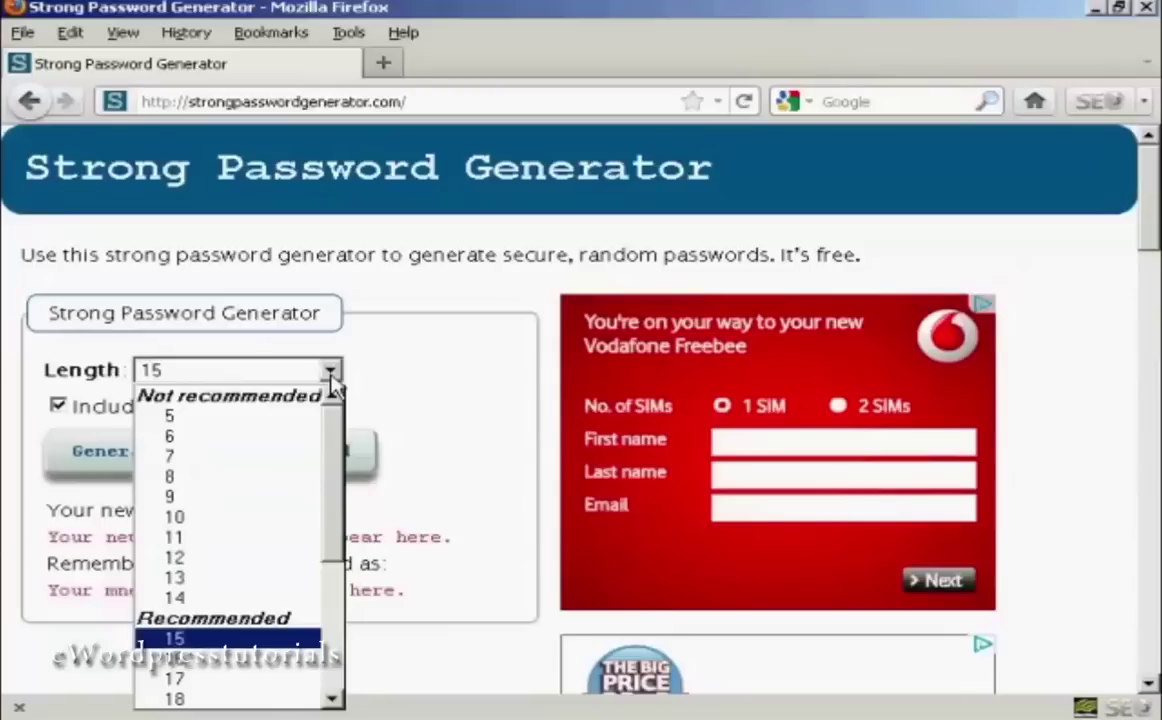
click(330, 375)
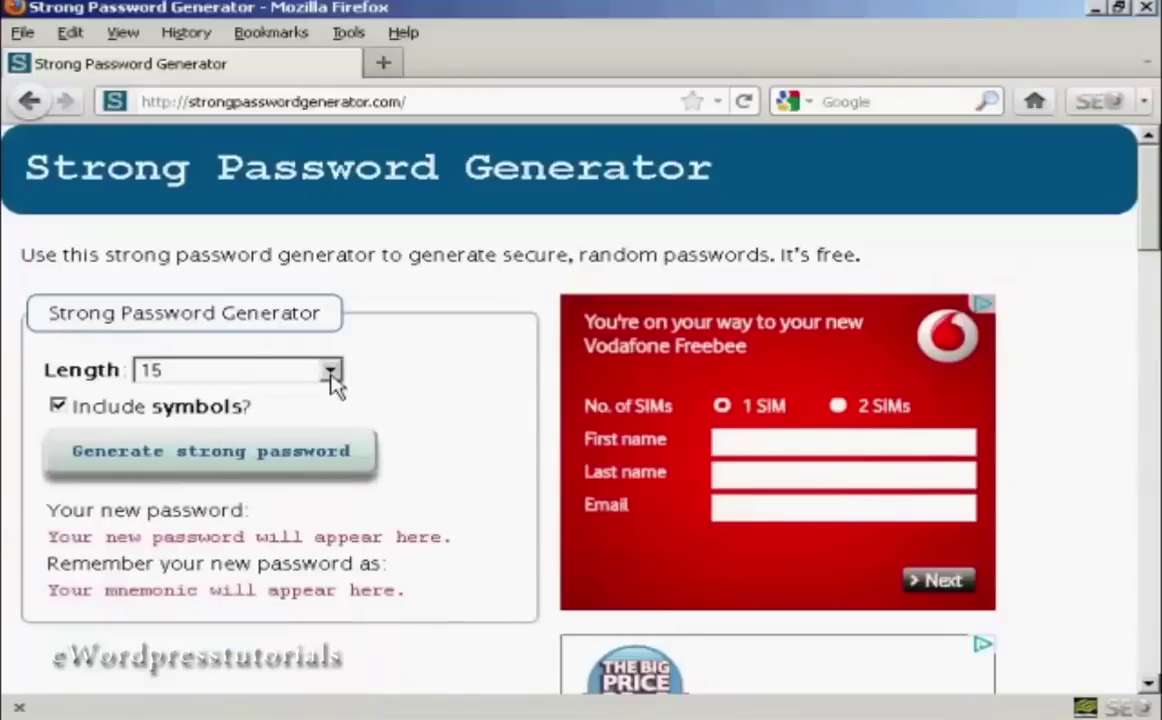
click(276, 468)
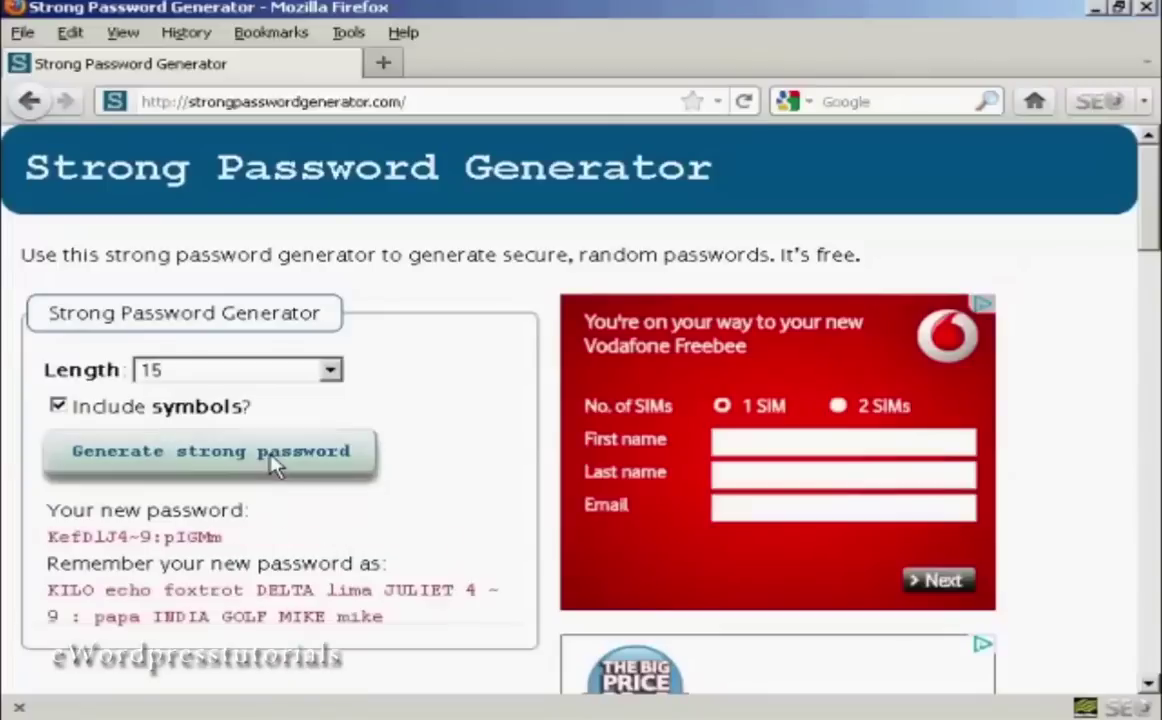